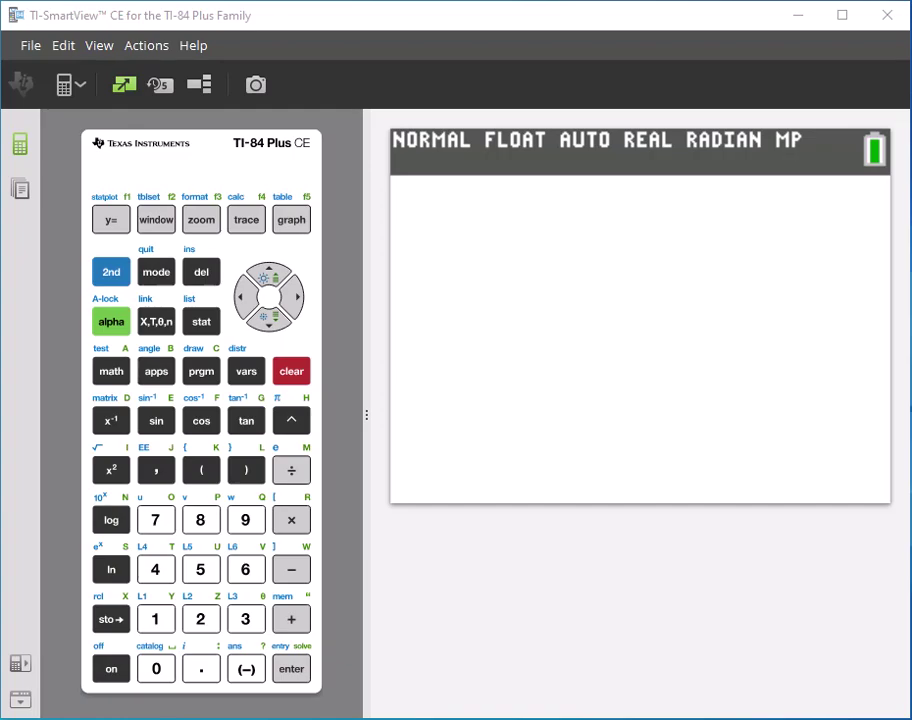
Step: Key in 15+25/2 on the home screen without parentheses, leaving it unevaluated
left_click(168, 615)
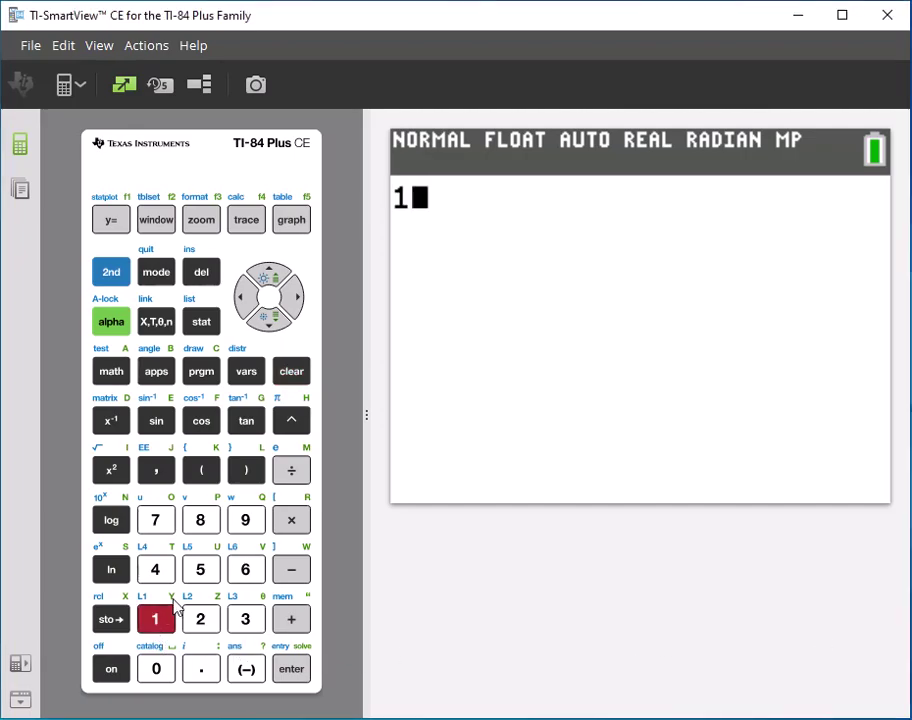
left_click(199, 569)
left_click(293, 621)
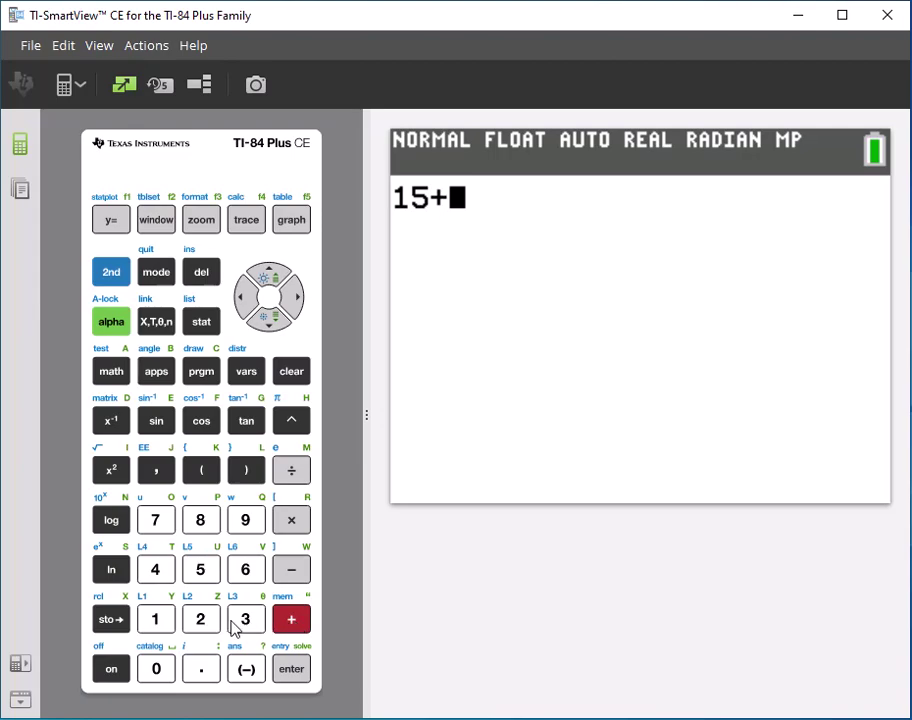
left_click(206, 624)
left_click(205, 573)
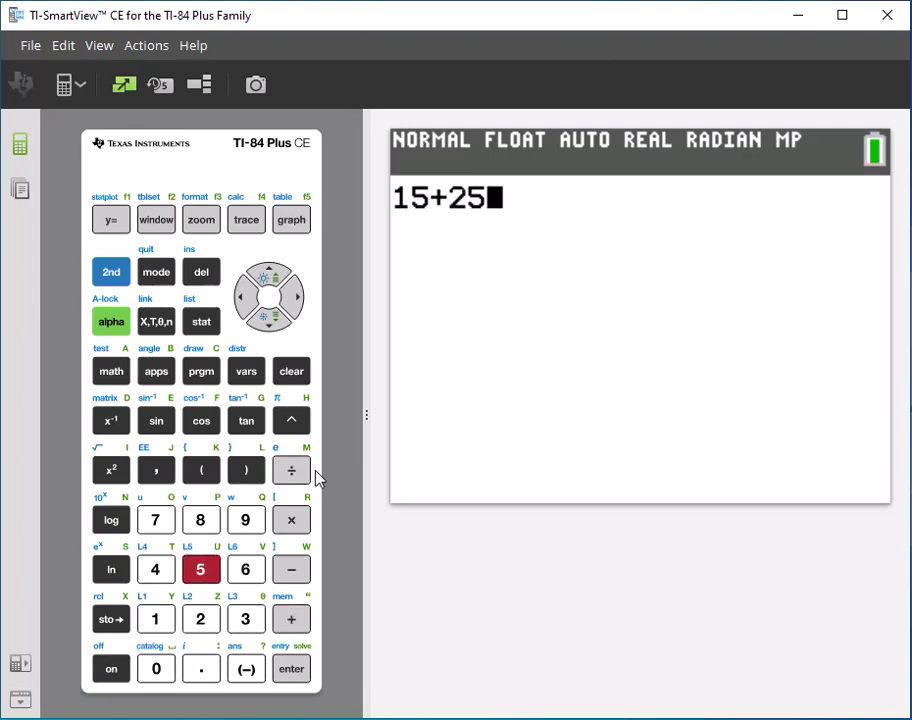
left_click(295, 472)
left_click(210, 617)
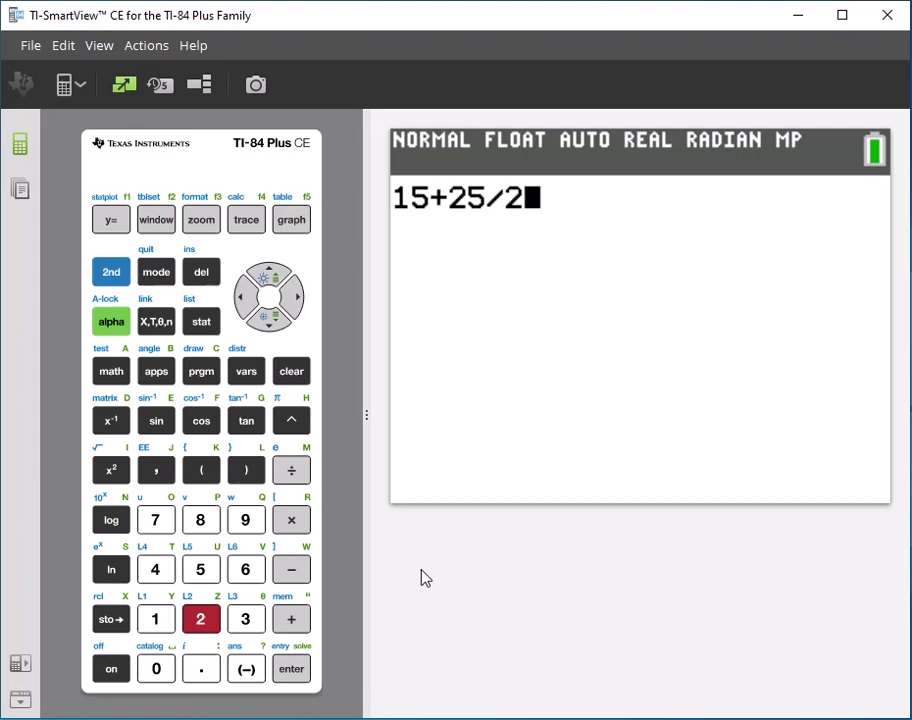
Step: Clear the entry line, then enter and evaluate (15+25)/2 to get 20
left_click(292, 372)
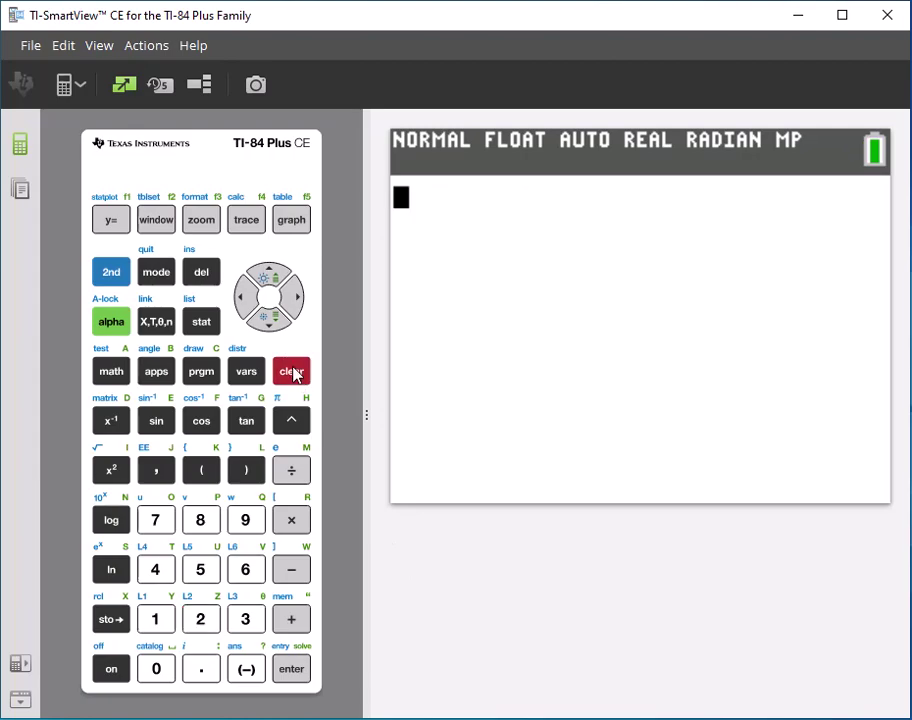
left_click(209, 477)
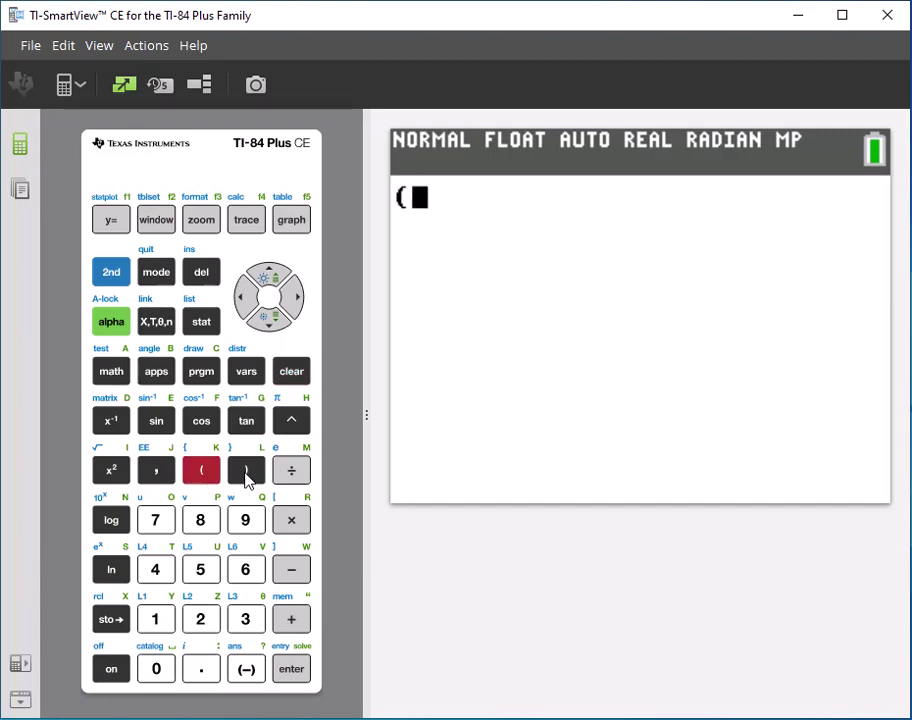
left_click(161, 626)
left_click(197, 581)
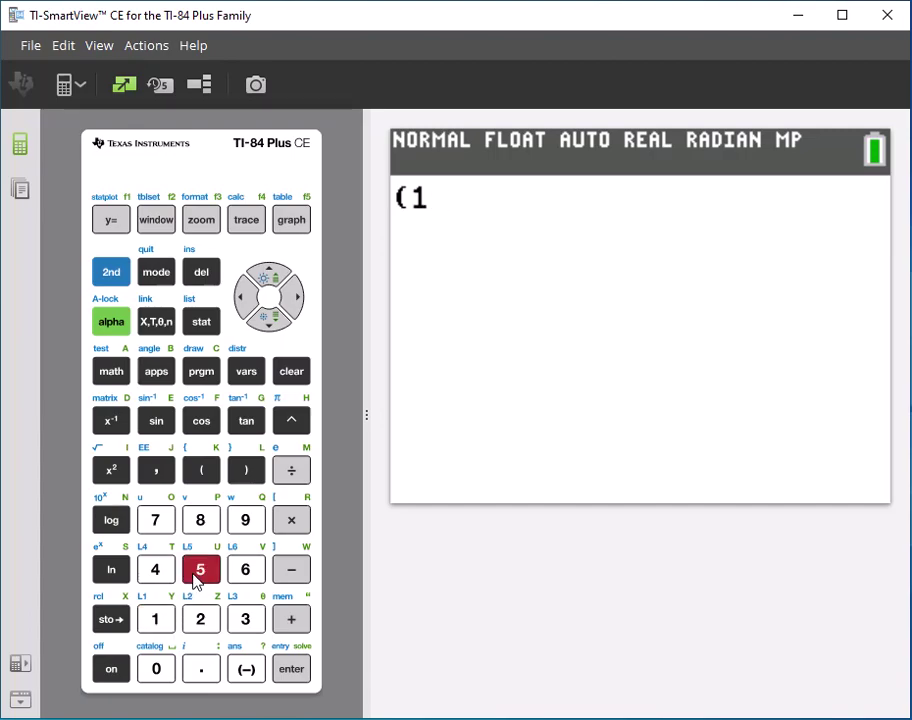
left_click(296, 620)
left_click(206, 622)
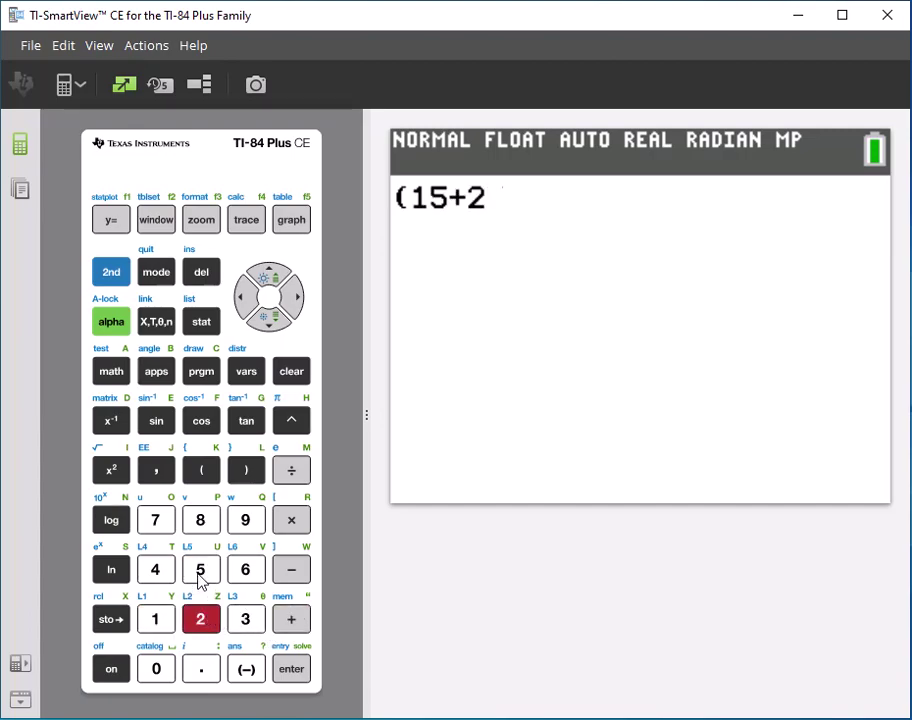
left_click(200, 580)
left_click(243, 483)
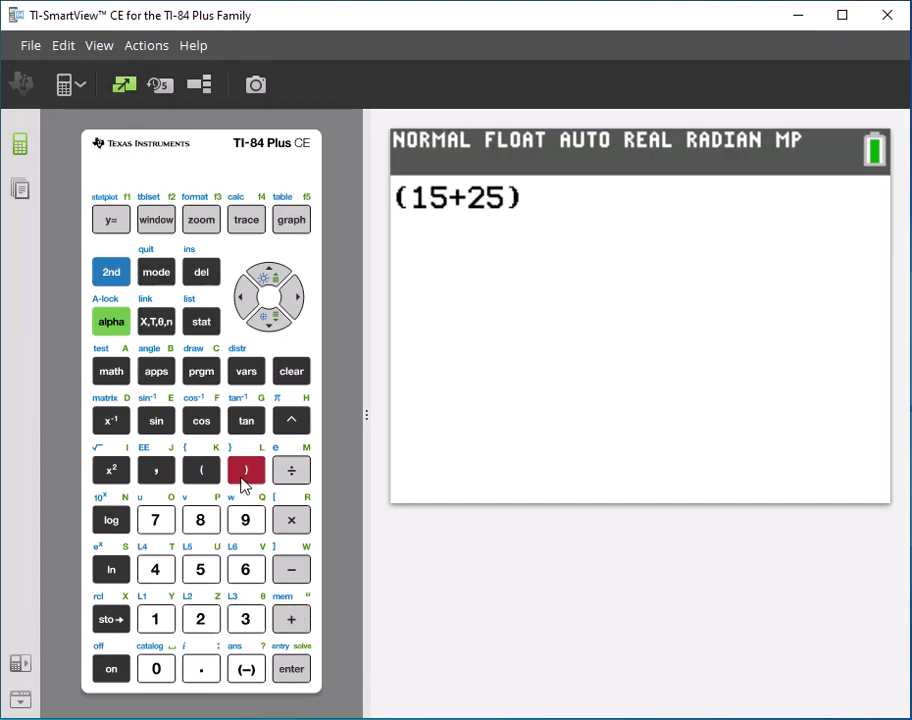
left_click(293, 472)
left_click(203, 620)
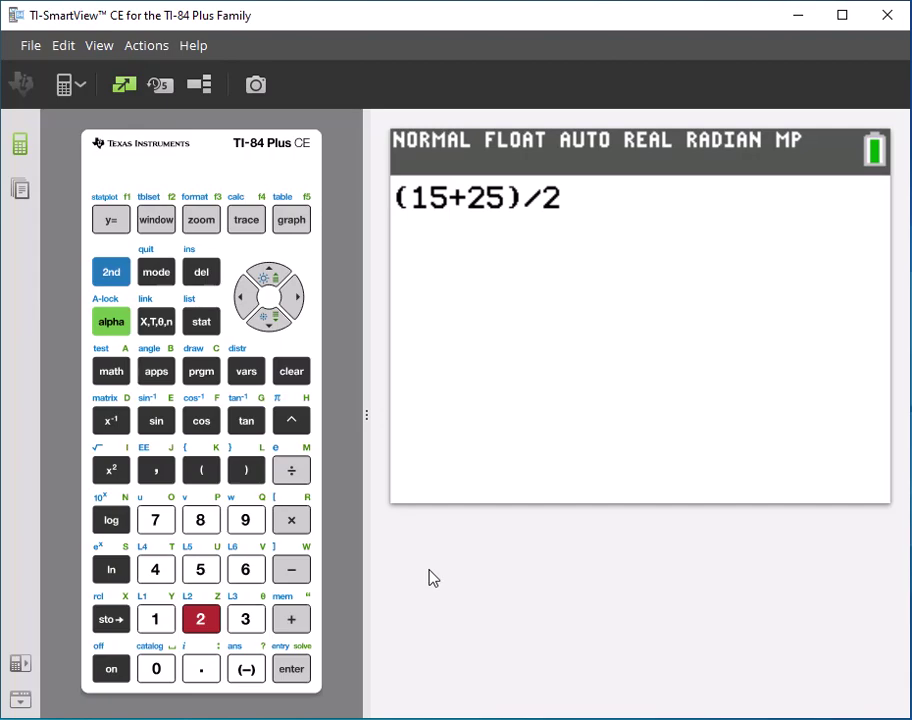
left_click(291, 669)
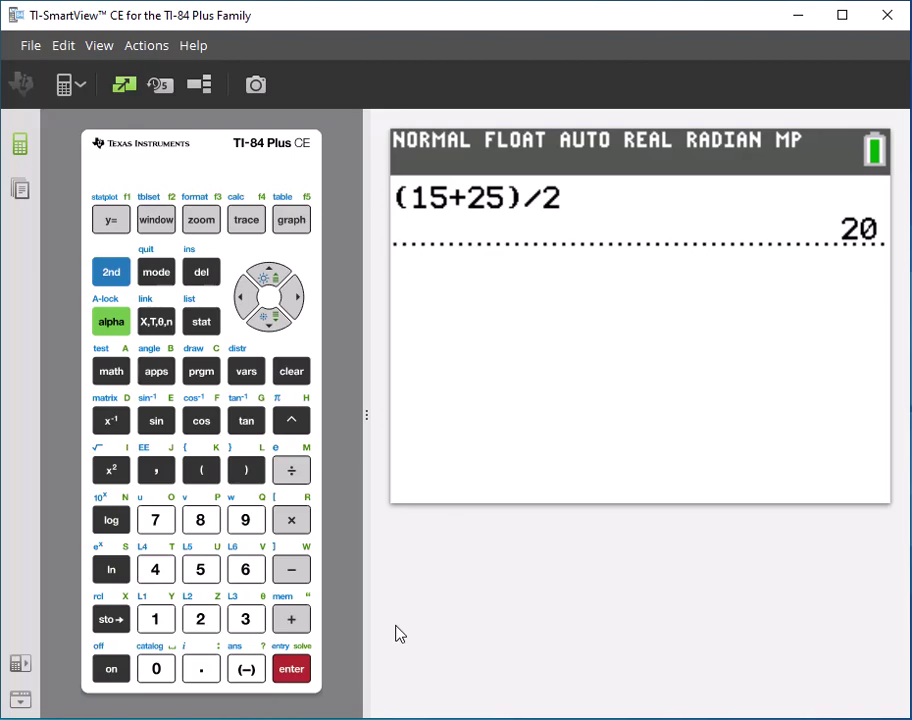
Step: Evaluate 15+25 on the home screen, giving 40
left_click(156, 620)
left_click(203, 572)
left_click(293, 619)
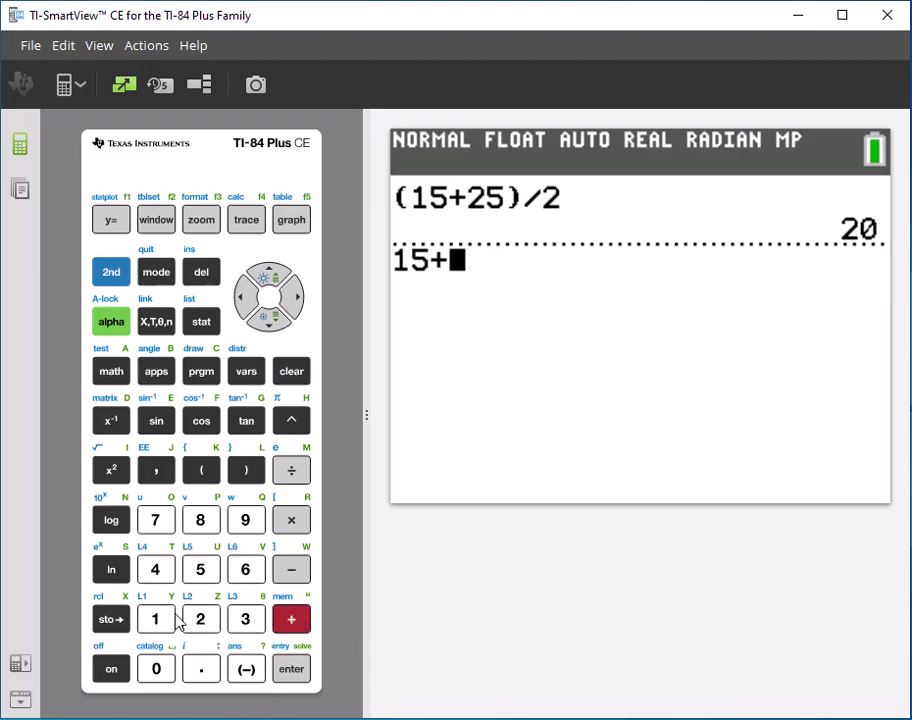
left_click(201, 620)
left_click(204, 572)
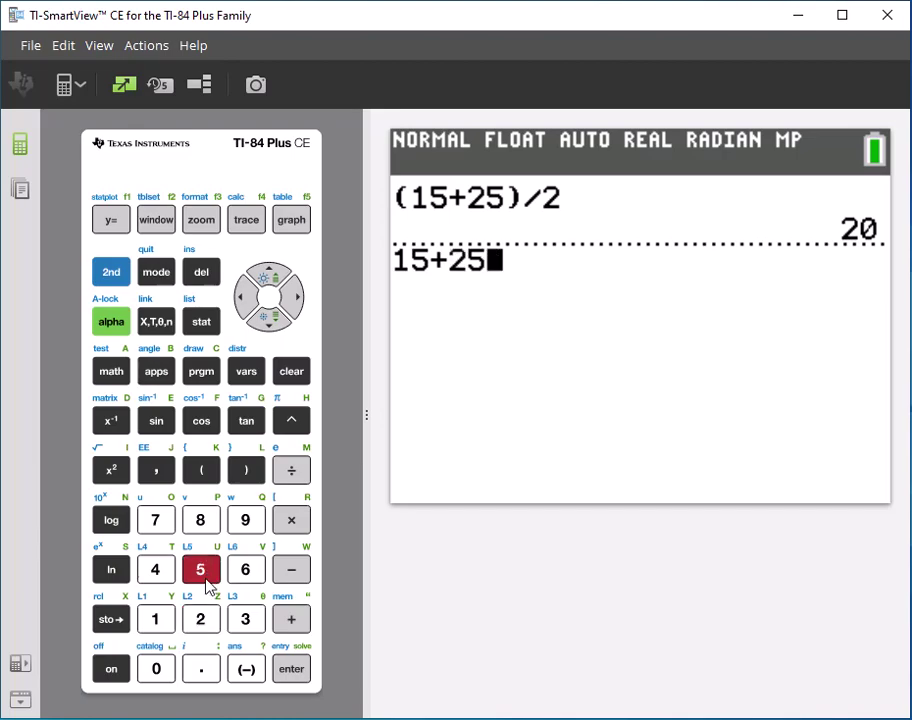
left_click(292, 670)
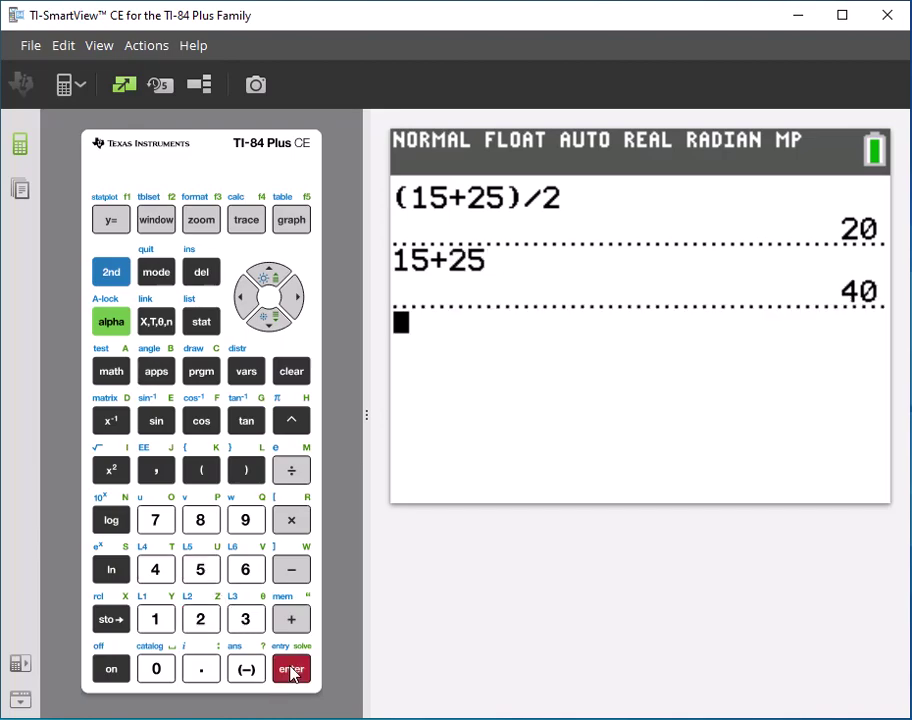
Step: Divide the previous answer by 2 so Ans/2 gives 20
left_click(292, 475)
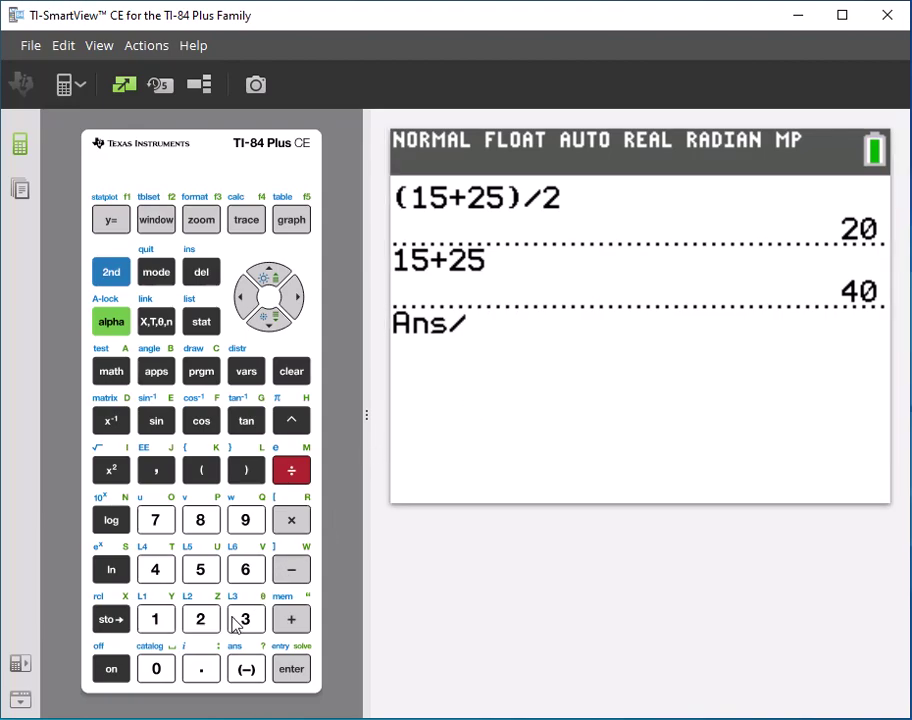
left_click(199, 618)
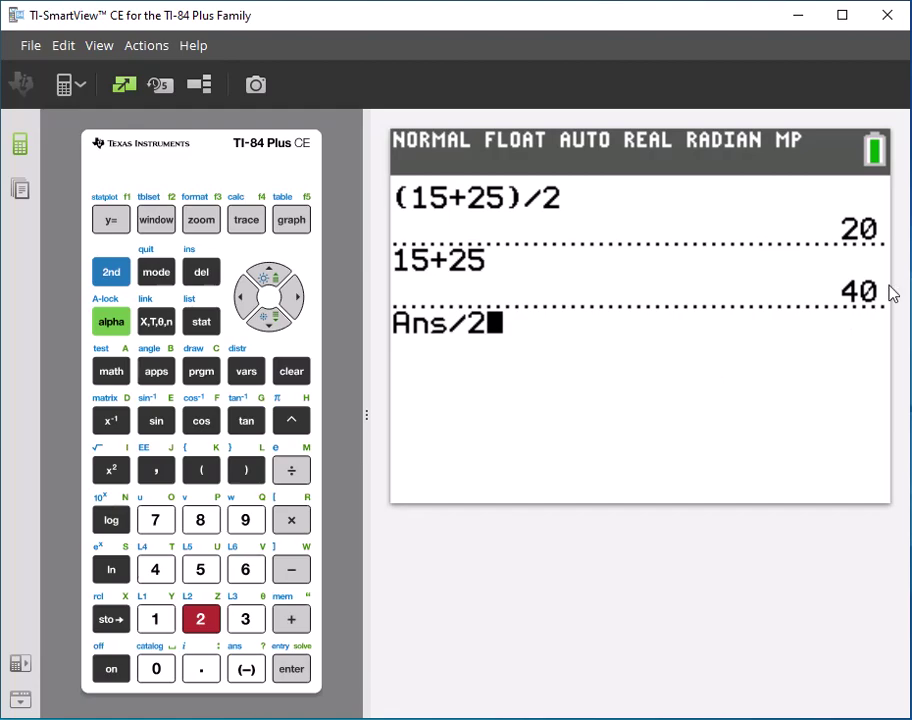
left_click(293, 670)
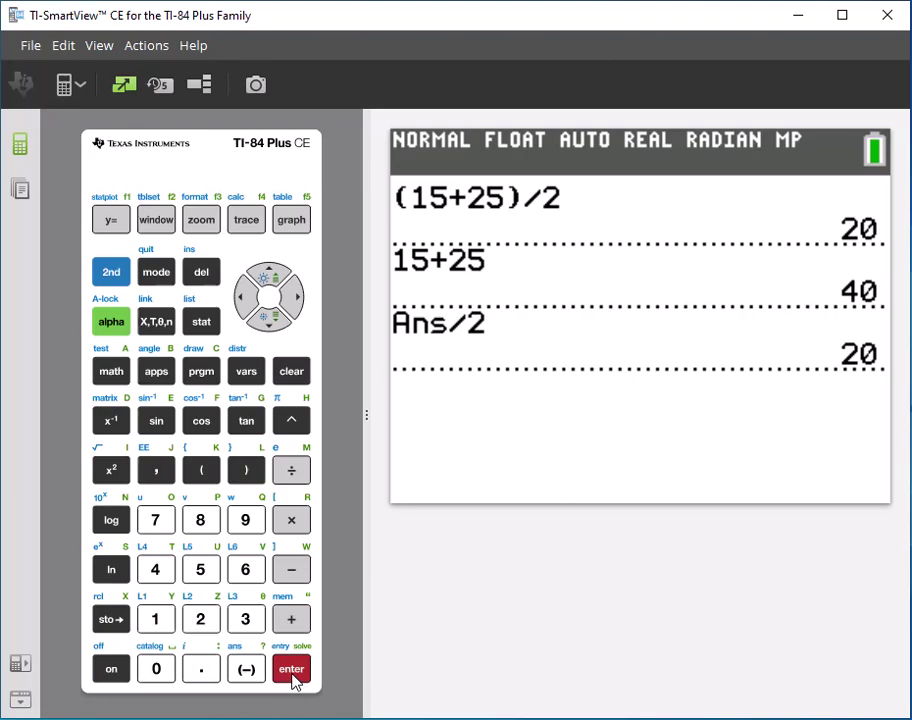
Step: Compute 14÷37, giving the decimal 0.3783783784
left_click(160, 619)
left_click(167, 569)
left_click(300, 477)
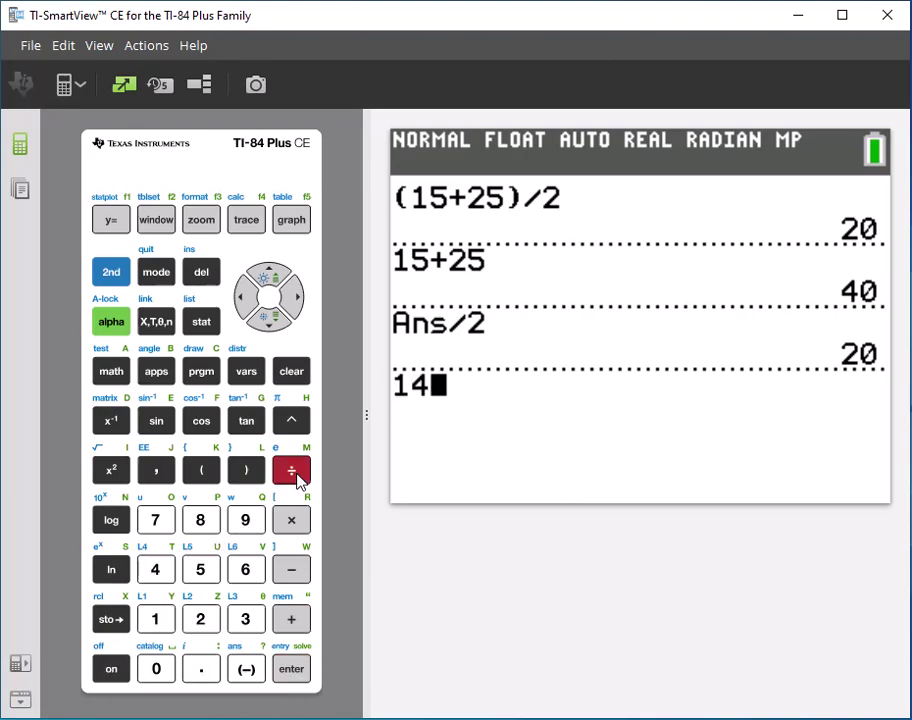
left_click(247, 633)
left_click(157, 524)
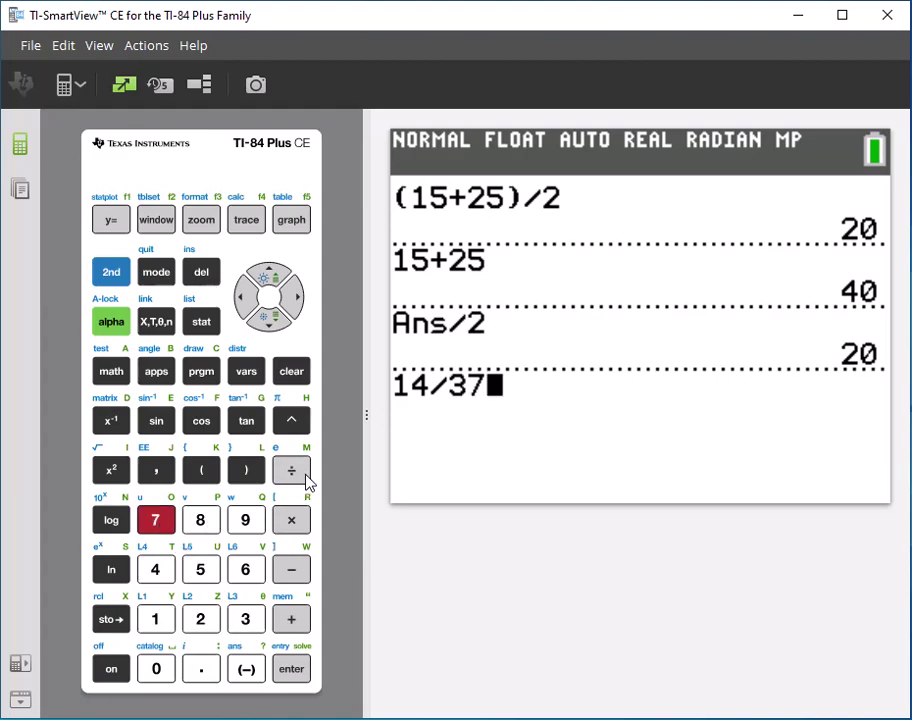
left_click(298, 675)
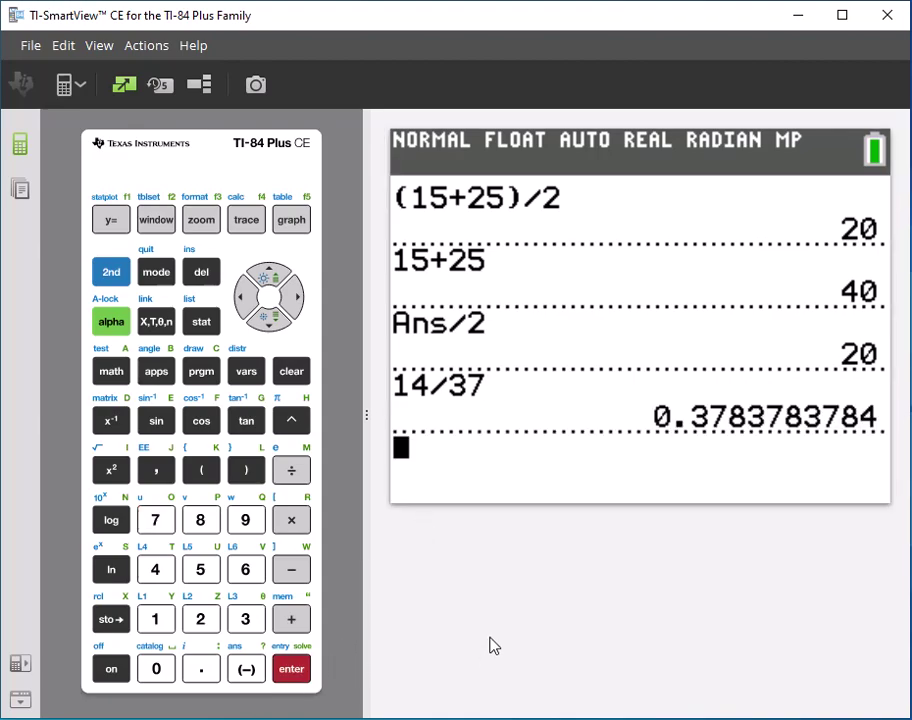